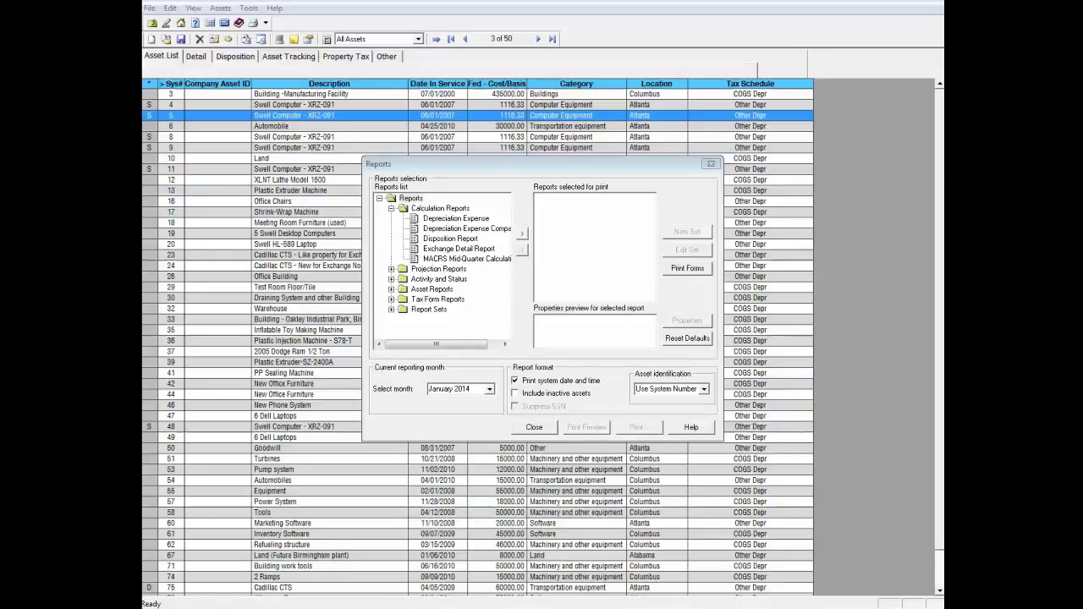
Open help on the Reports List with F1, then return to the Reports dialog.
key("F1")
Add Depreciation Expense from Calculation Reports to the reports selected for print.
left_click(475, 220)
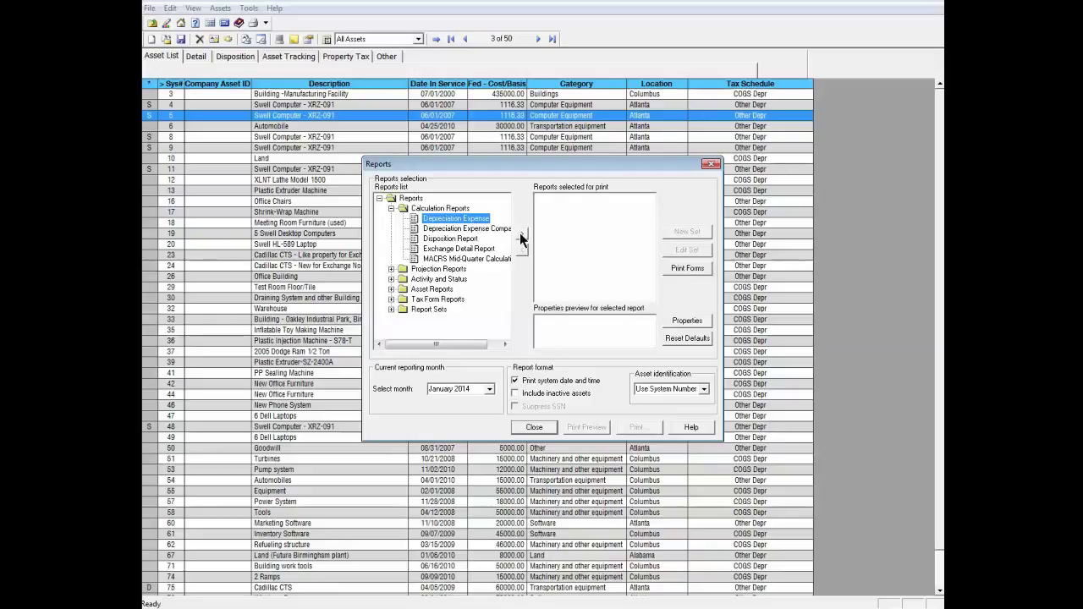
left_click(522, 235)
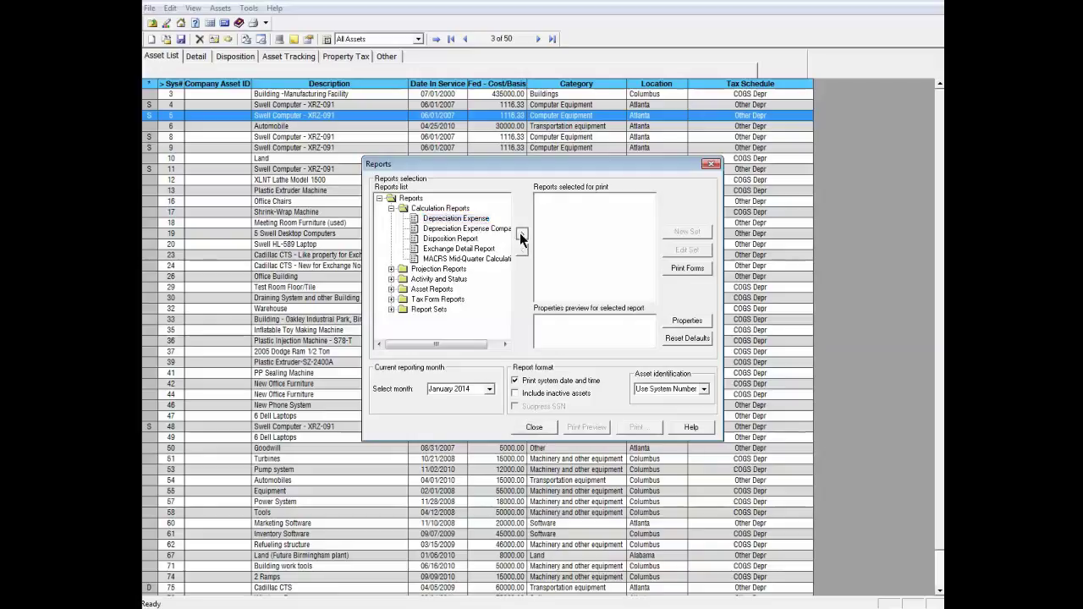
Open Depreciation Expense properties and review its Reporting Period and Sort/Filter tabs.
left_click(673, 320)
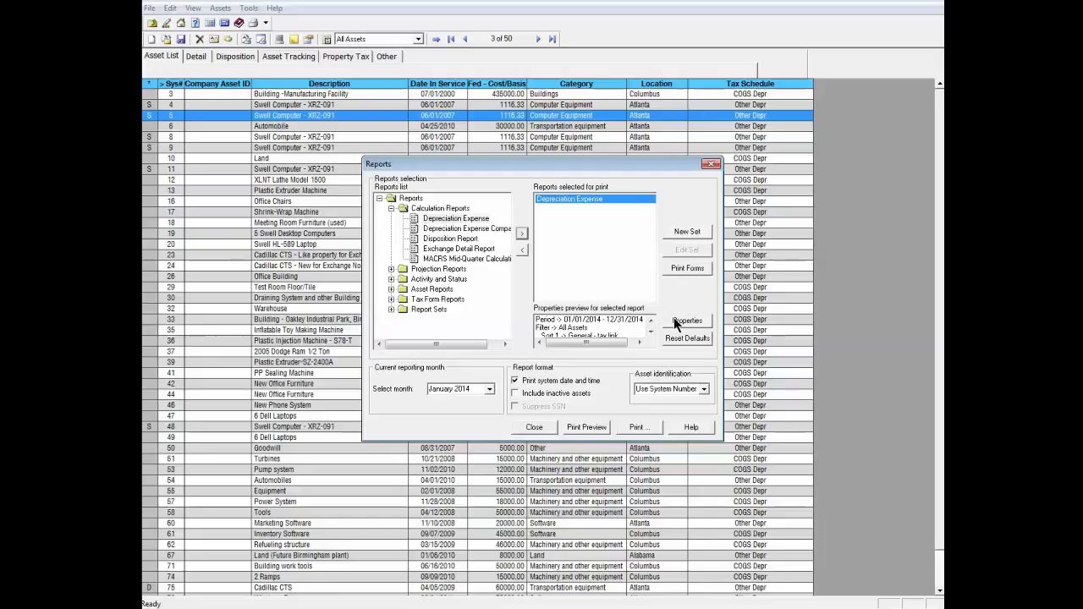
left_click(674, 320)
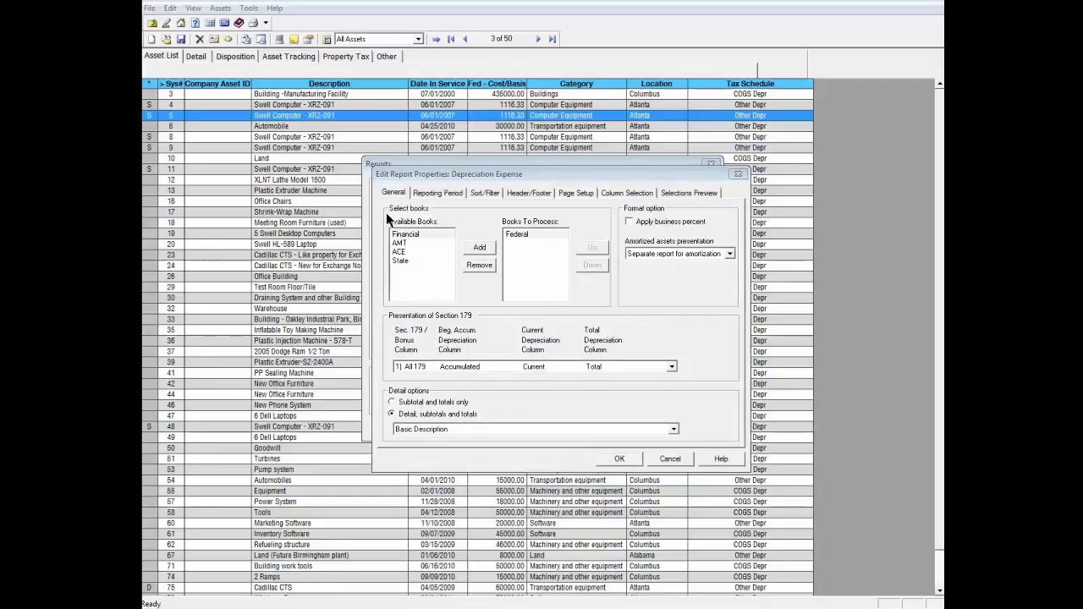
left_click(447, 193)
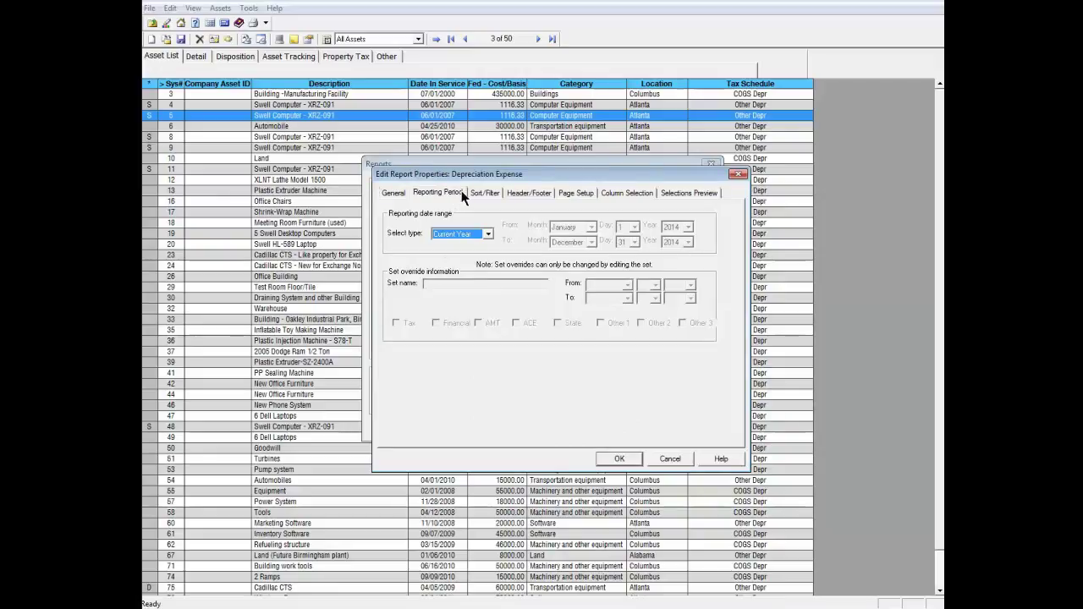
left_click(469, 191)
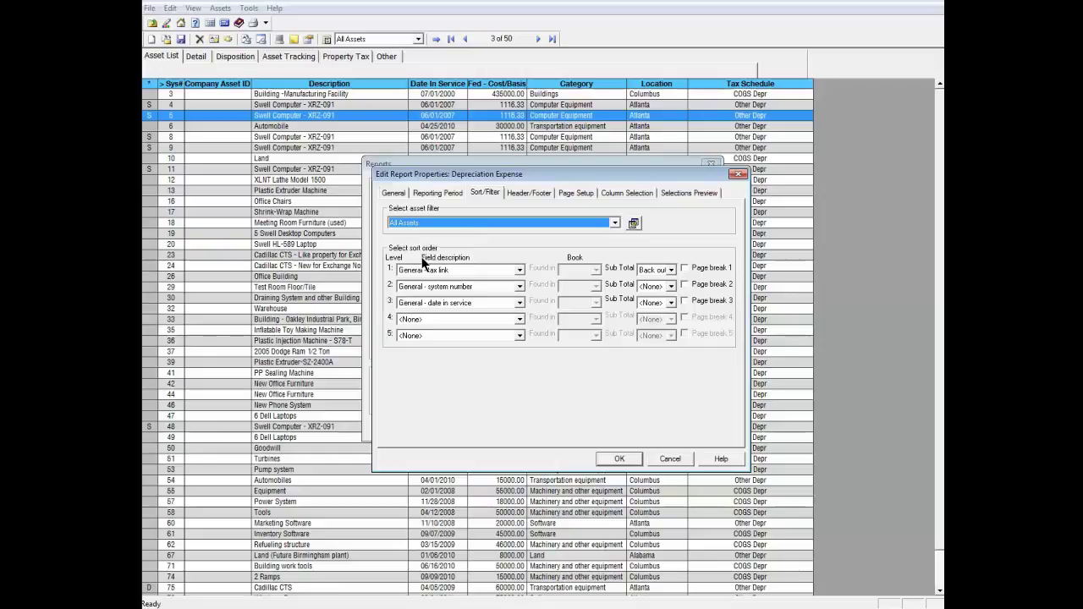
Review the Header/Footer, Page Setup, Column Selection and Selections Preview tabs for Depreciation Expense.
left_click(527, 194)
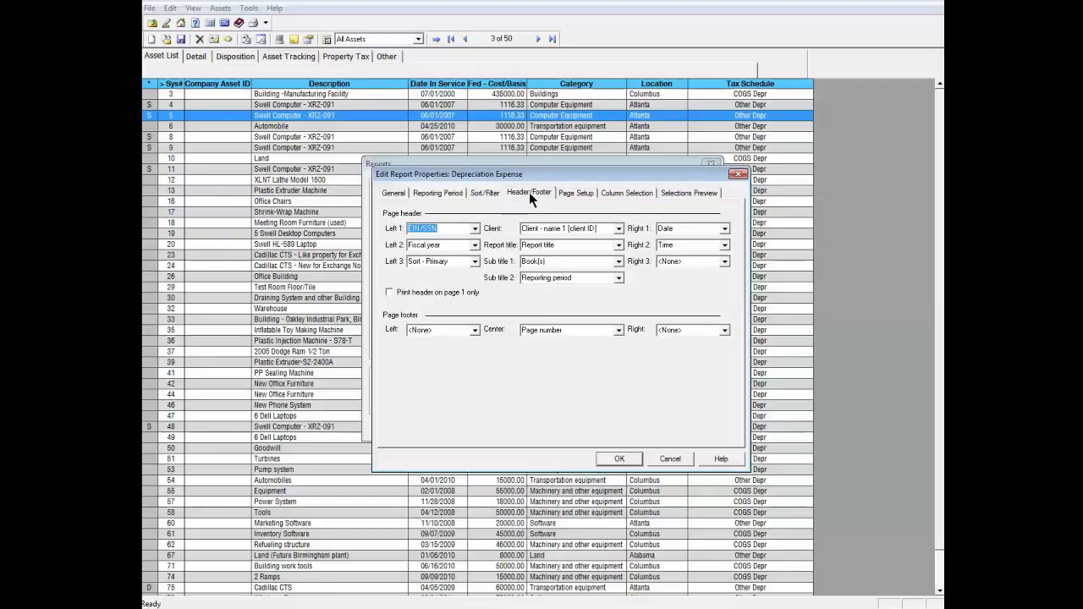
left_click(585, 195)
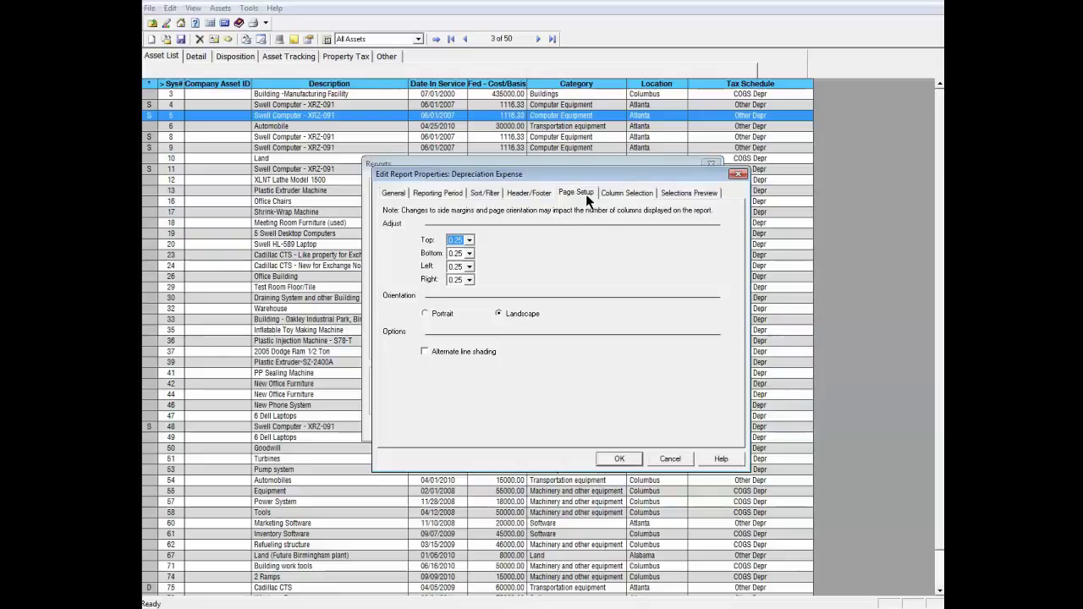
left_click(618, 193)
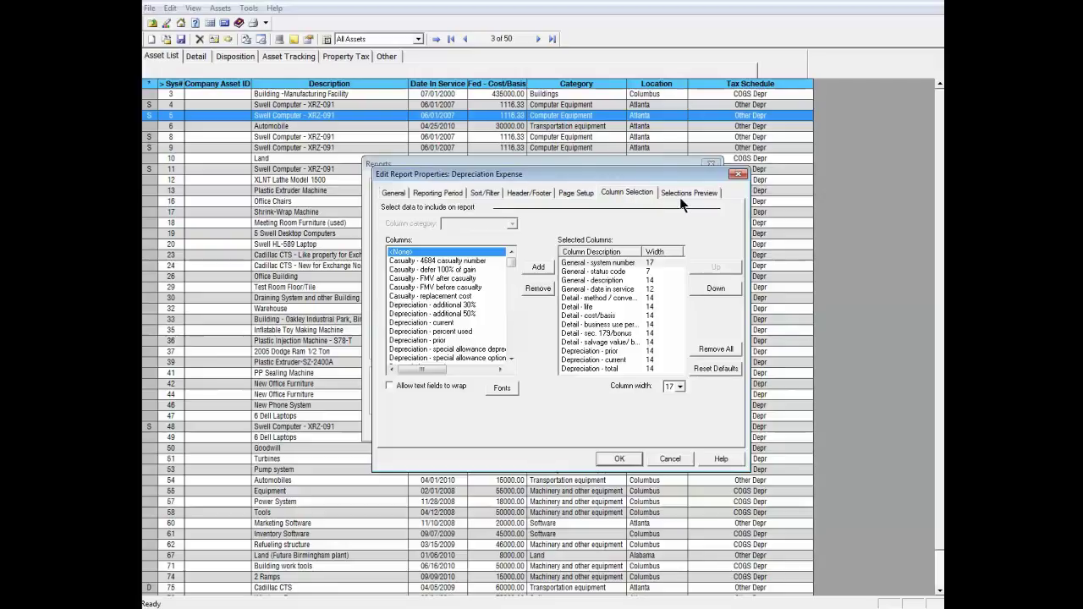
left_click(681, 194)
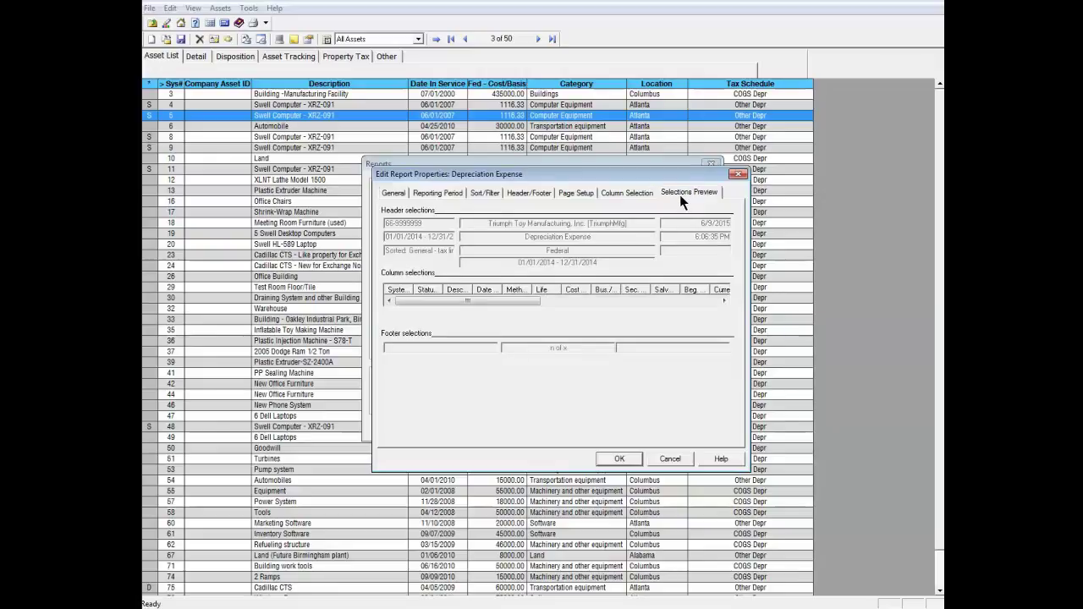
Accept the report properties with OK and re-queue Depreciation Expense for printing.
left_click(628, 463)
left_click(619, 459)
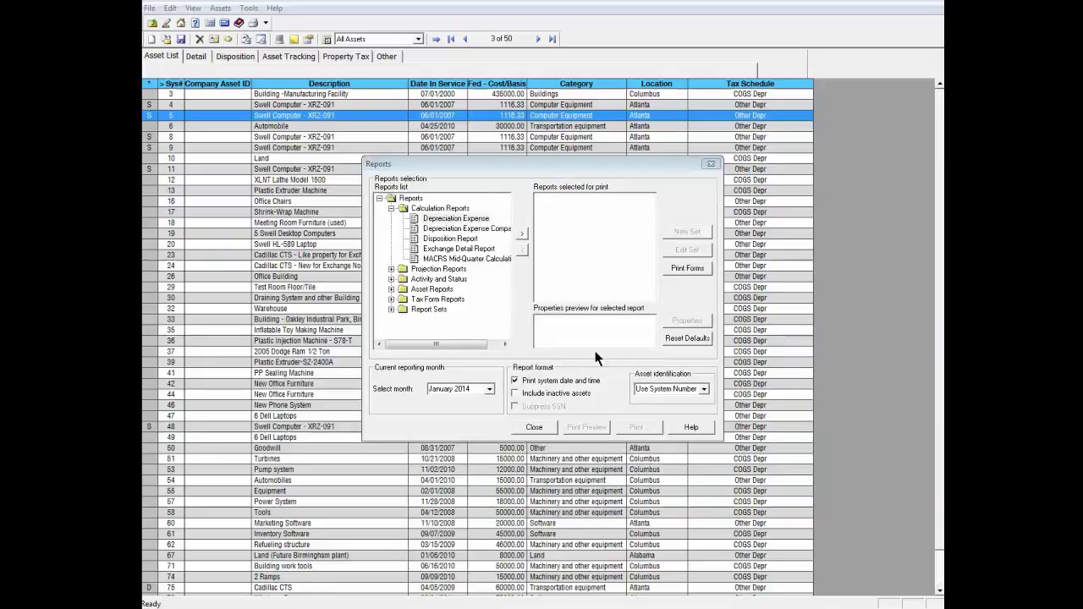
left_click(459, 220)
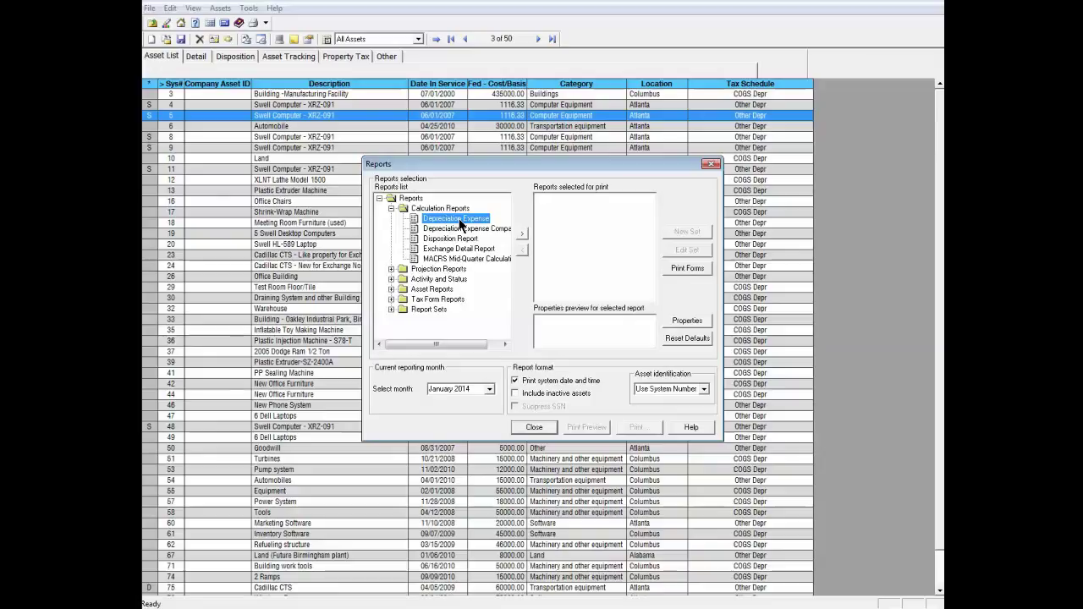
left_click(521, 232)
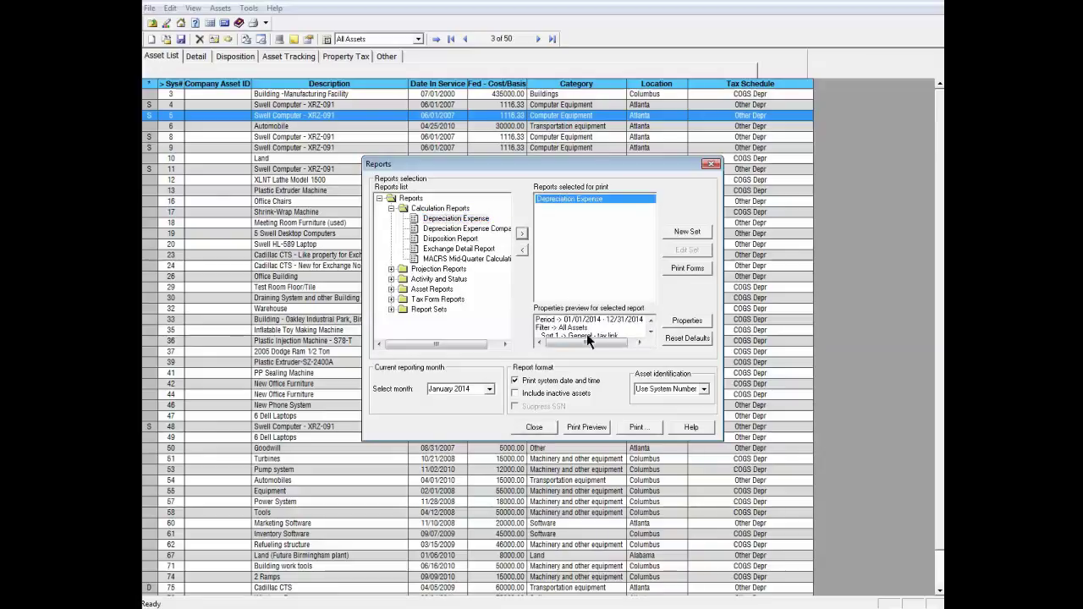
Set the print settings to send the report to file TriumphMfg.CSV in comma-delimited format.
left_click(613, 424)
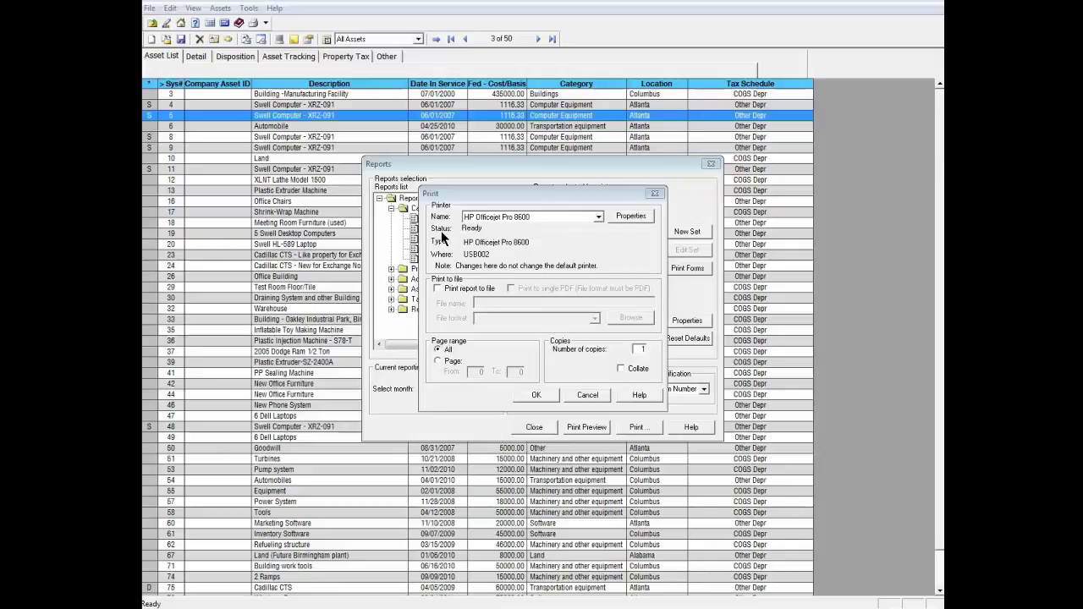
left_click(437, 289)
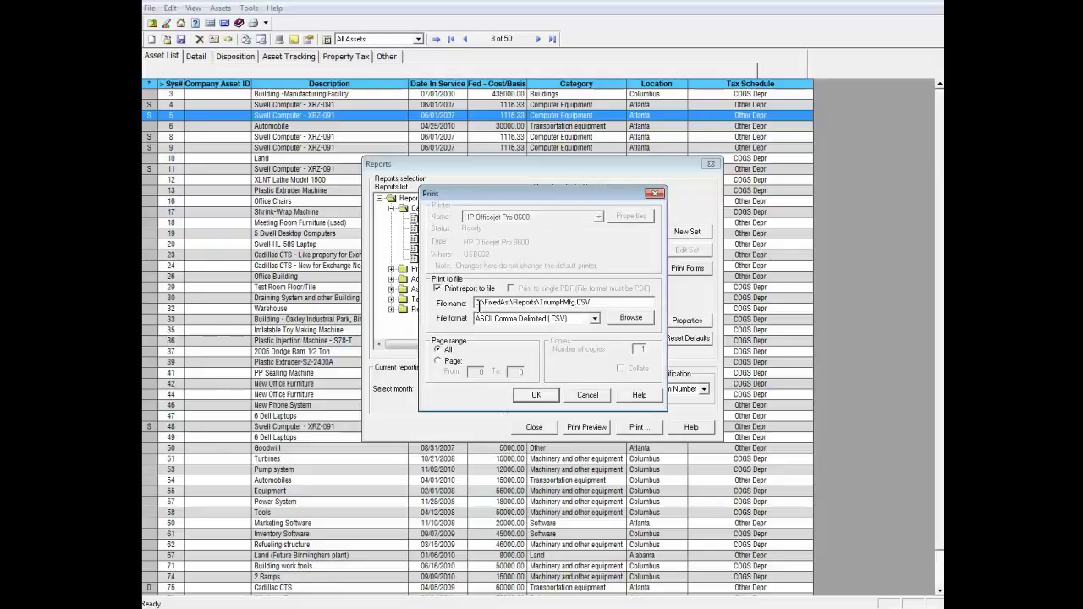
left_click(595, 318)
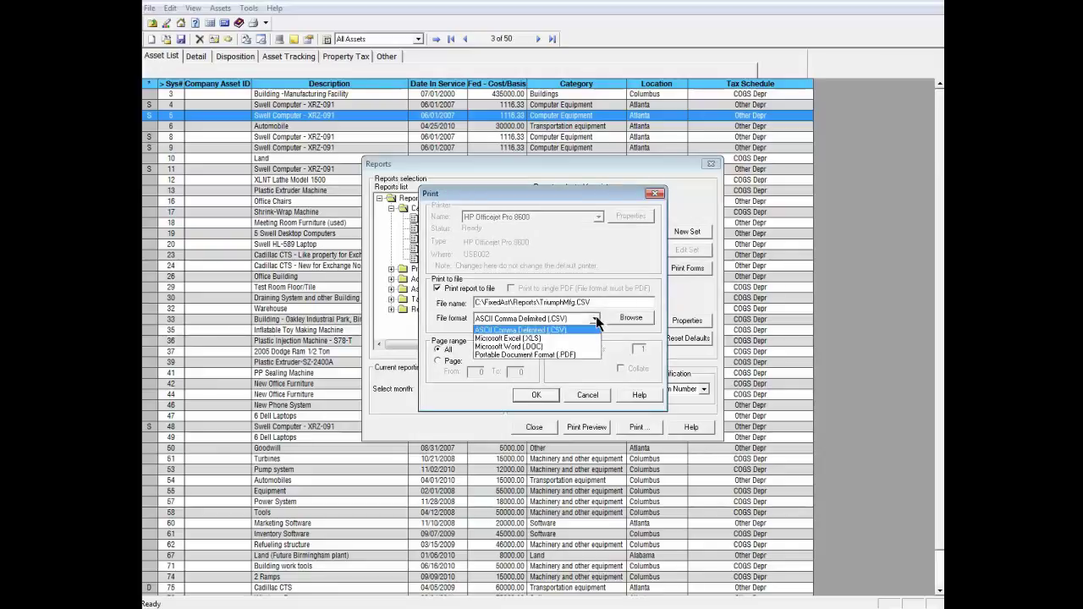